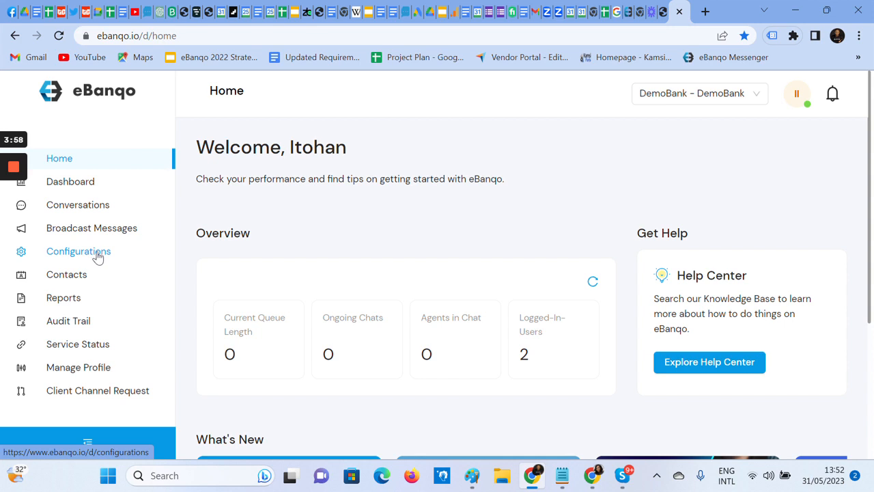
- Open the Auto Assign configuration and go to its routing criteria
click(95, 257)
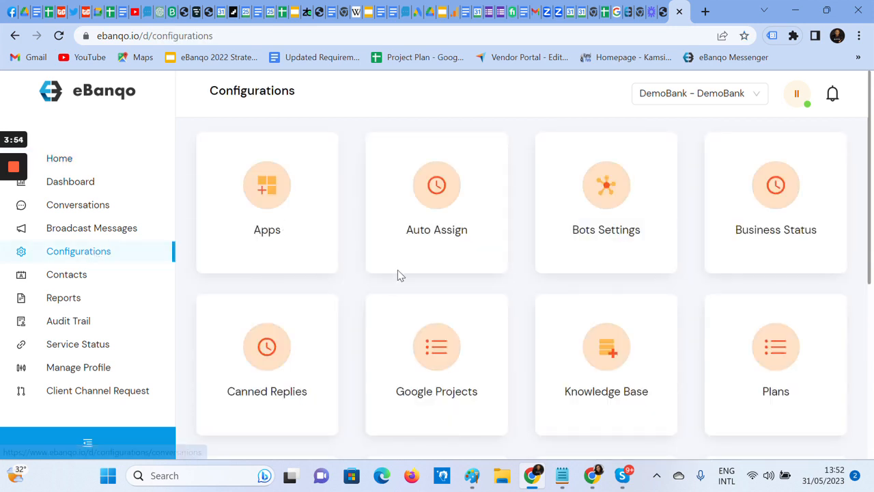
click(425, 226)
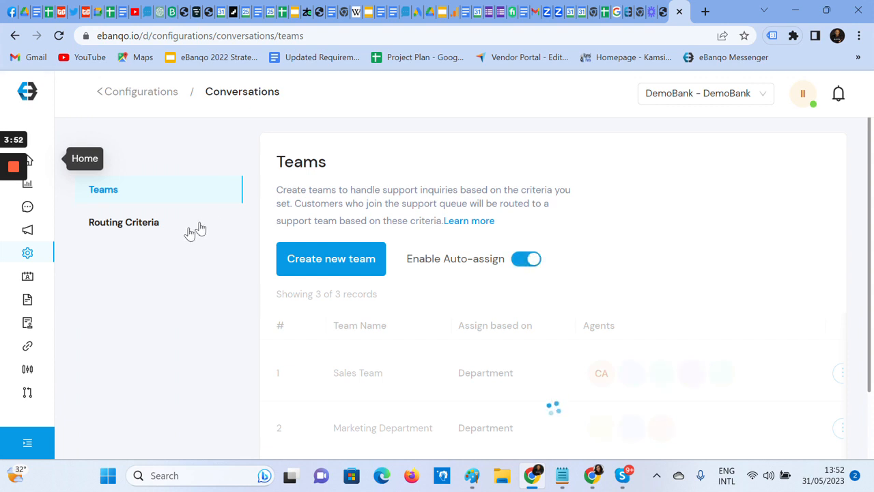
click(125, 225)
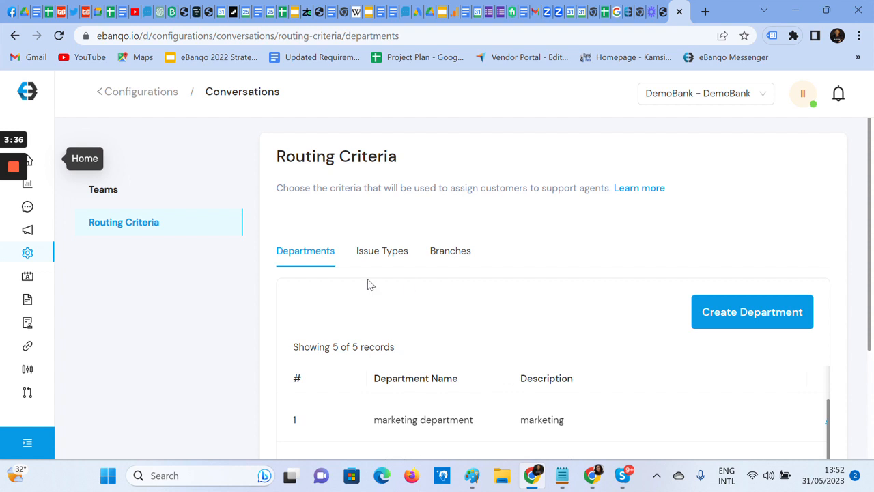
- Examine the issue types and branches available as routing criteria, reading through the whole issue type list
click(372, 257)
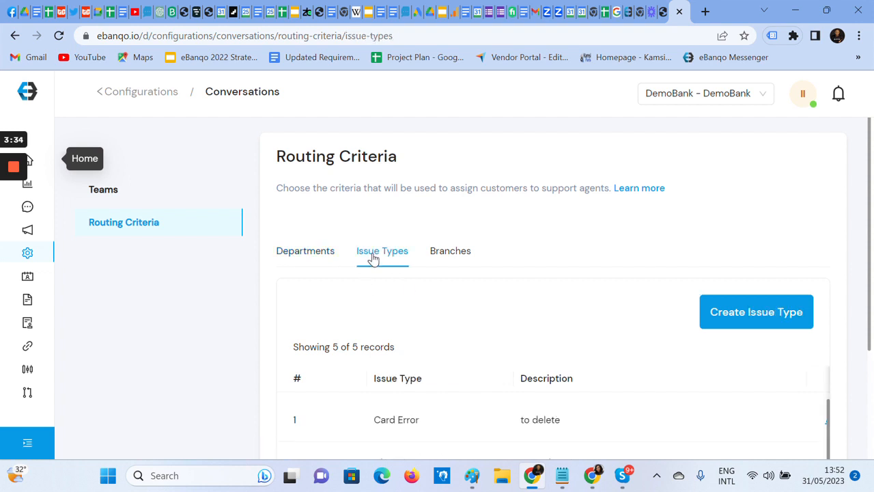
click(454, 258)
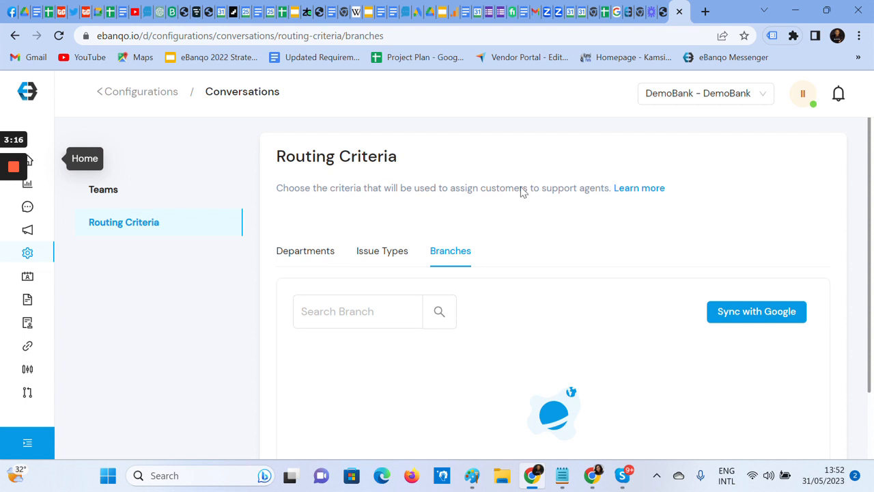
click(381, 264)
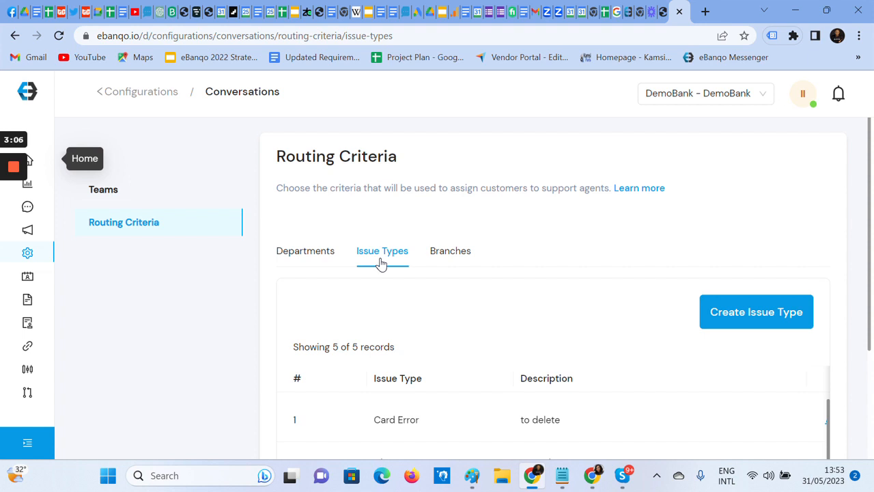
scroll(587, 213, down, 2)
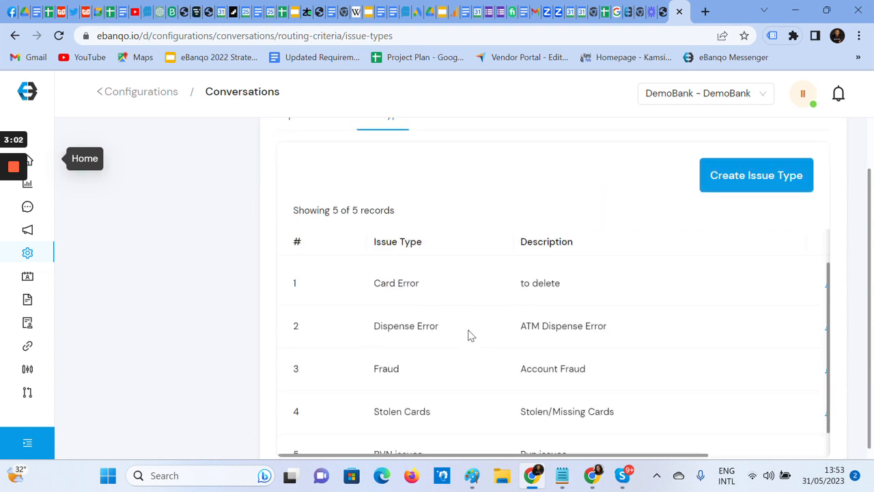
scroll(465, 394, down, 1)
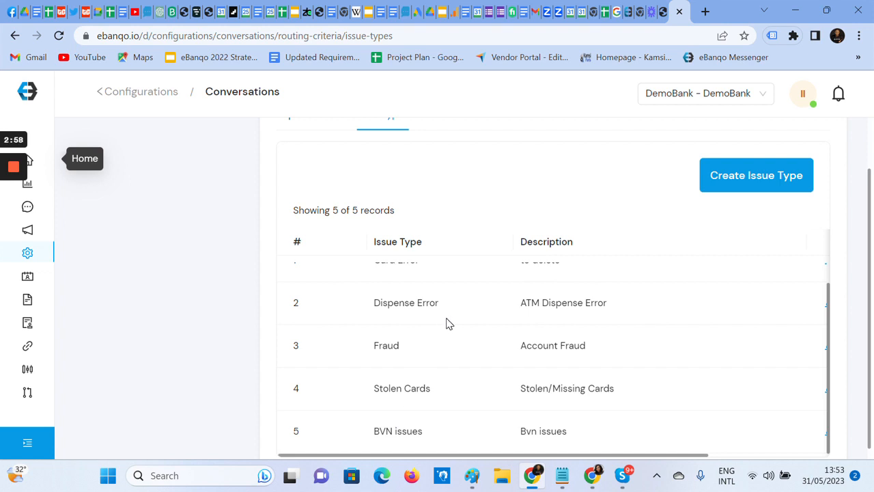
scroll(480, 275, up, 1)
scroll(405, 325, up, 2)
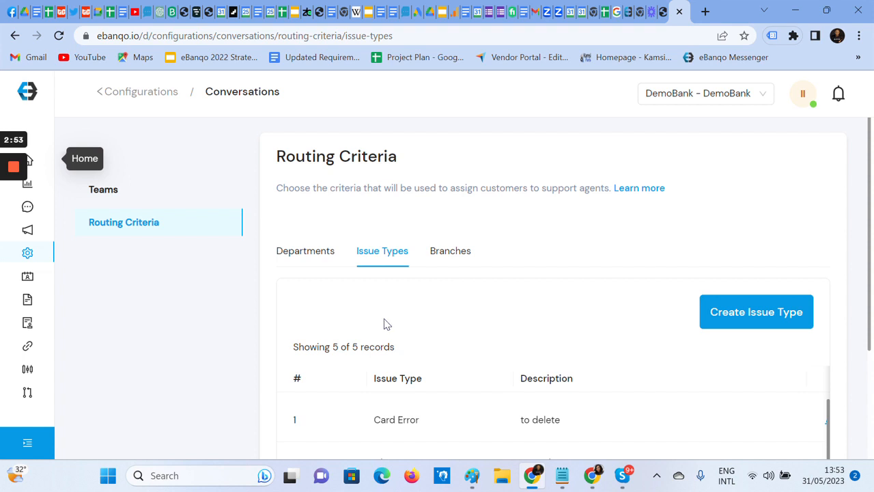
- Review the existing departments and their descriptions in the routing criteria
click(284, 252)
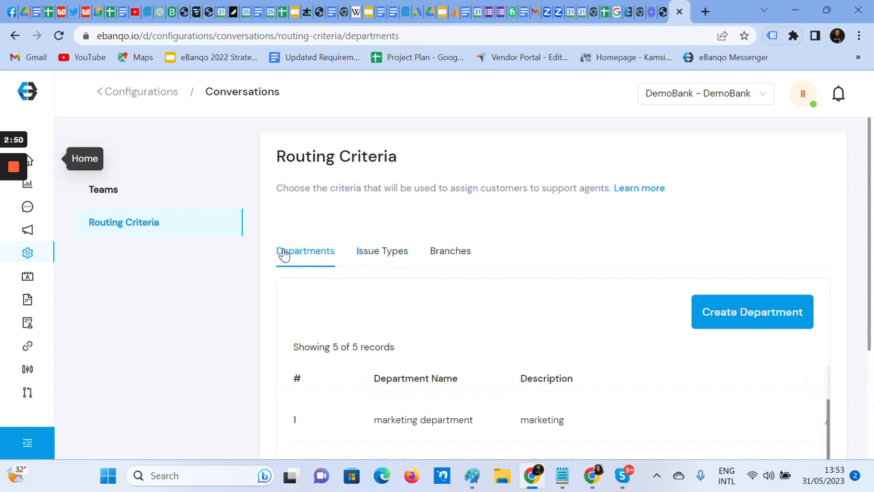
scroll(409, 326, down, 1)
scroll(430, 386, down, 3)
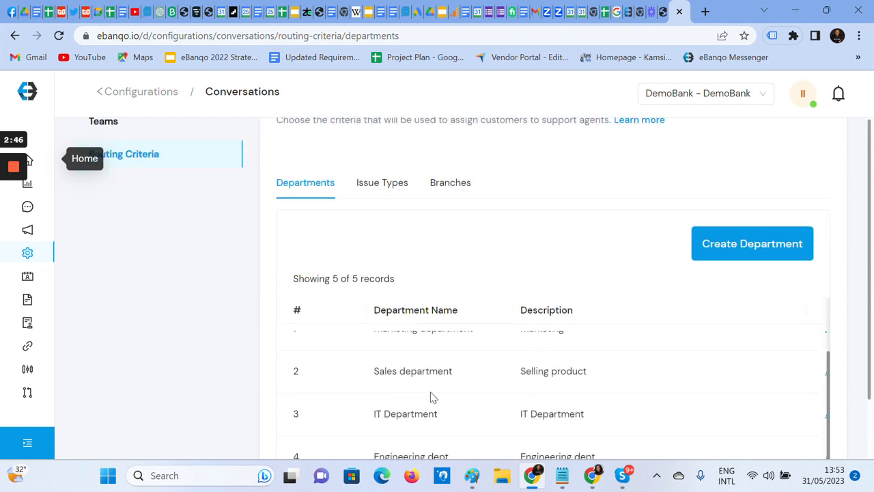
scroll(430, 400, up, 2)
scroll(431, 400, up, 1)
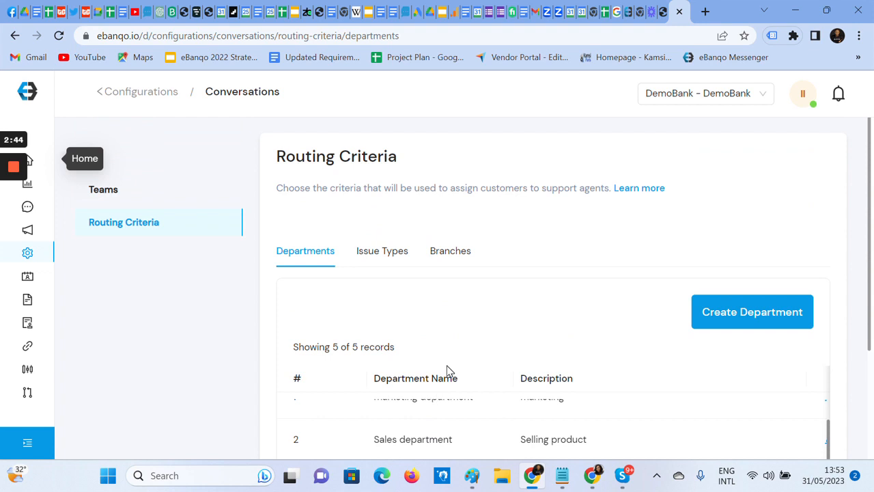
scroll(456, 361, down, 1)
scroll(455, 362, down, 1)
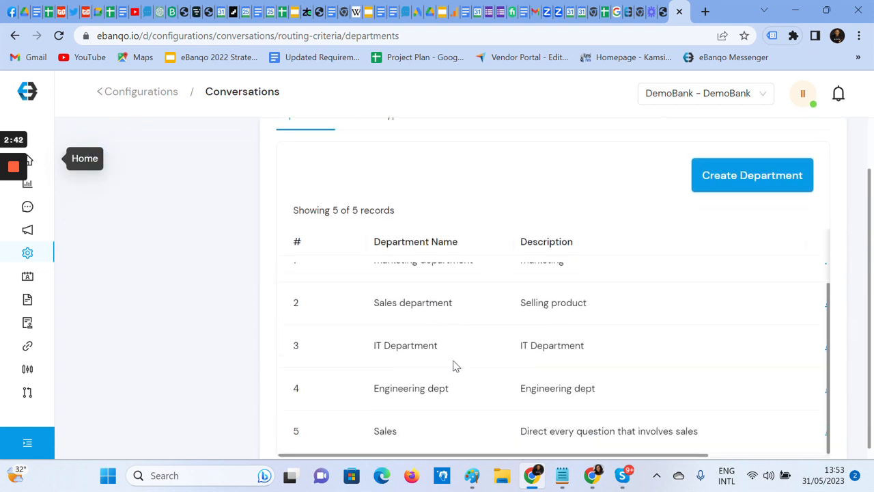
scroll(448, 386, up, 1)
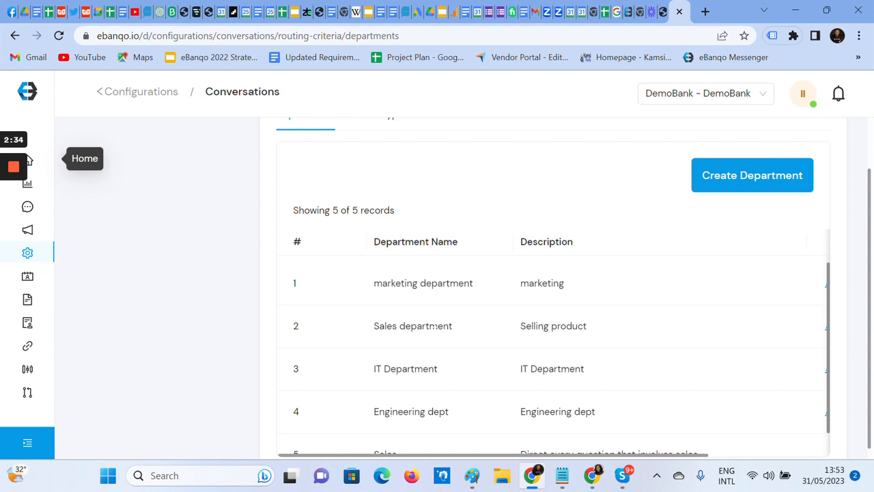
- Create a department named Finance with the description "Invoices"
click(784, 187)
click(274, 244)
text(Finance)
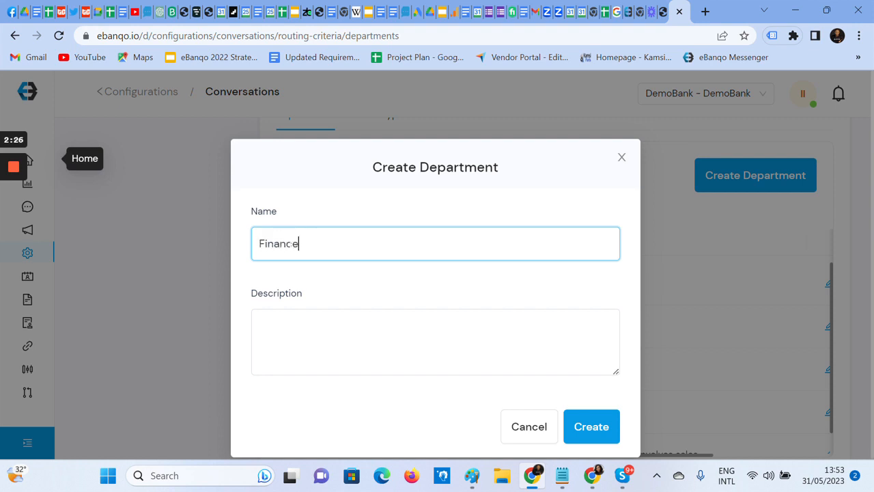
key(Tab)
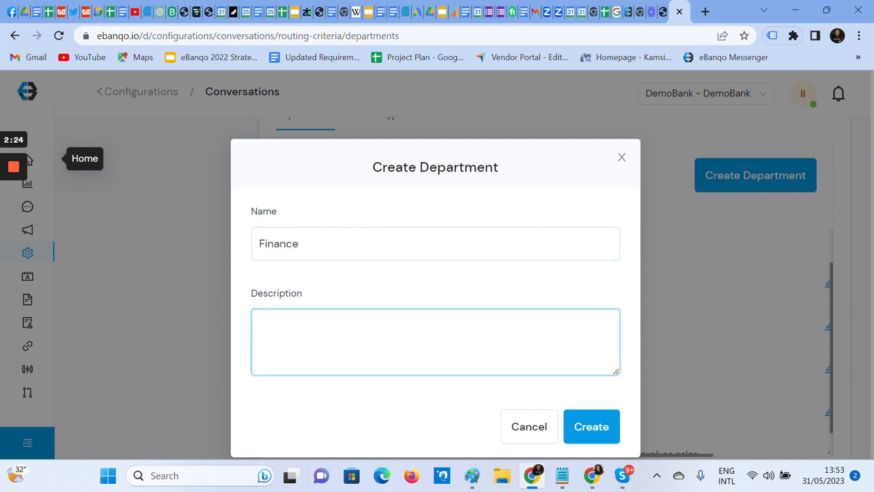
text(Invoices)
click(592, 427)
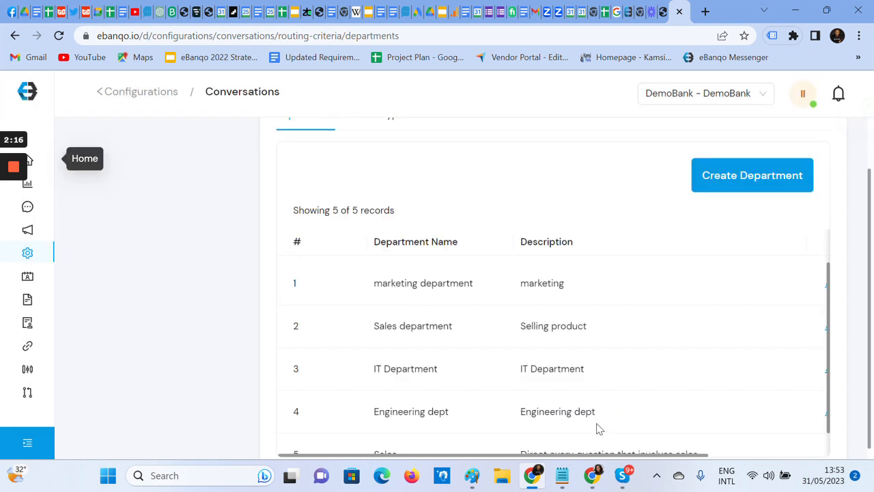
- Check the department list for the newly added Finance department
scroll(542, 297, down, 2)
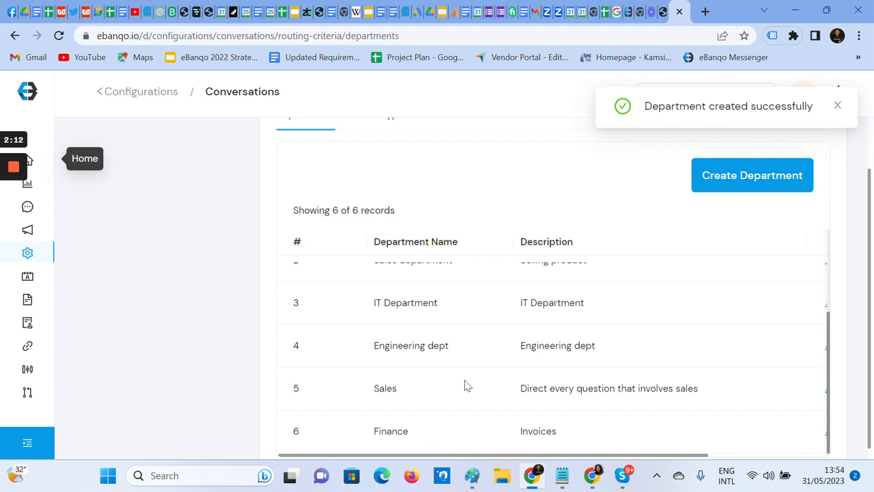
scroll(464, 382, up, 2)
scroll(359, 254, up, 3)
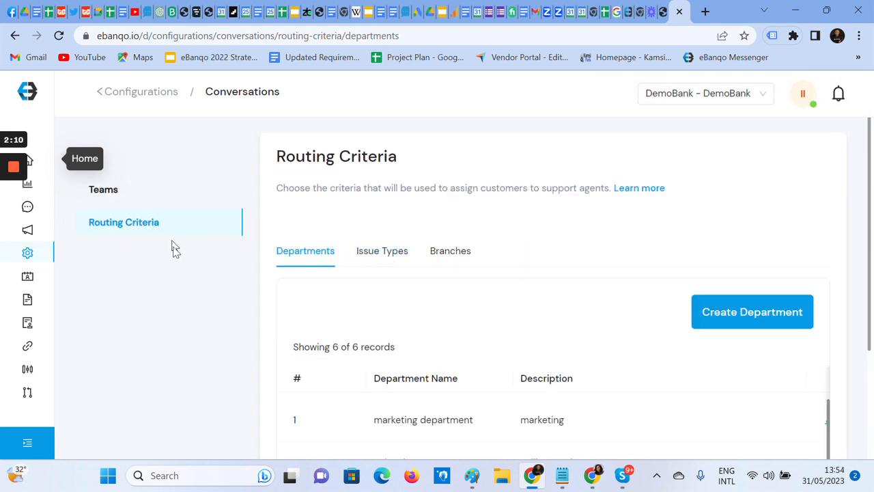
scroll(430, 398, down, 2)
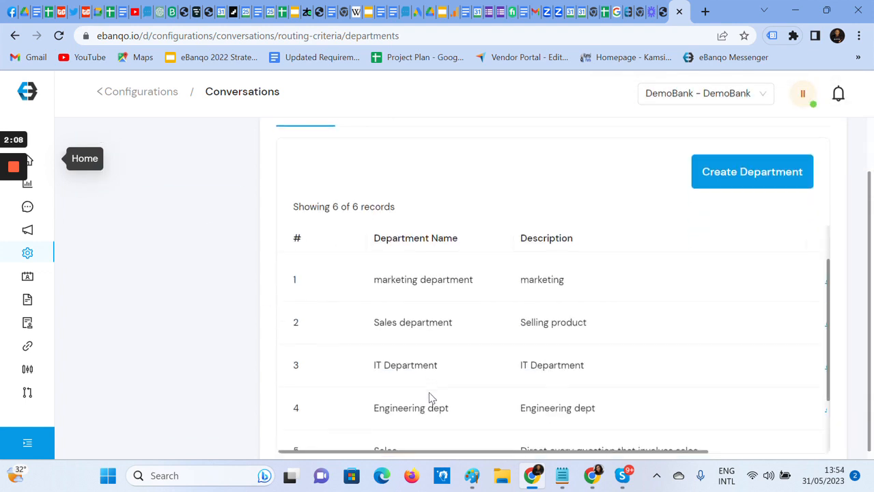
scroll(455, 355, down, 1)
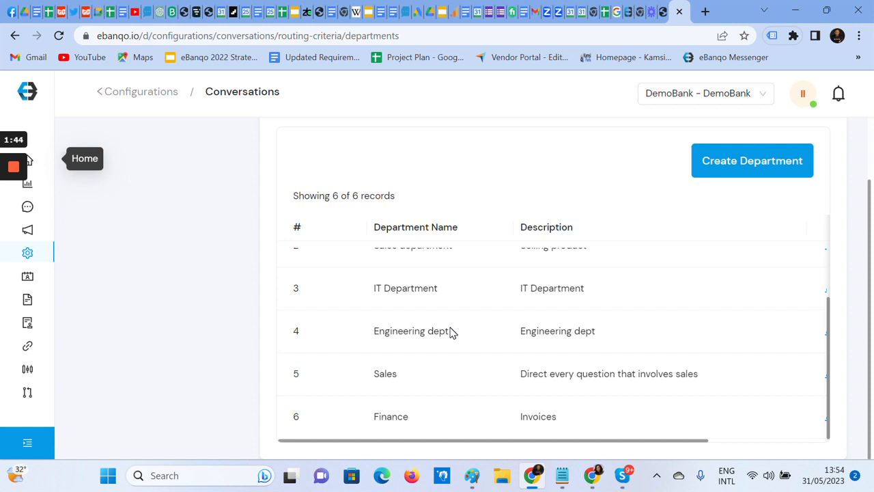
scroll(357, 325, up, 1)
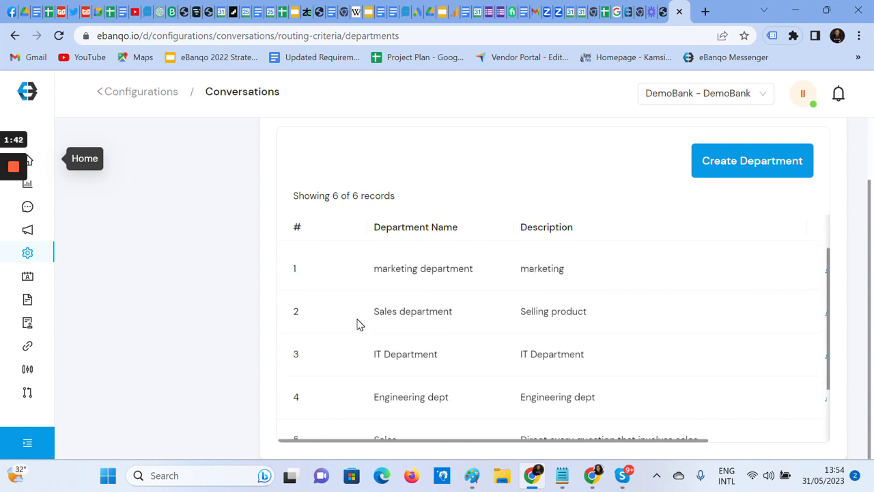
scroll(351, 301, up, 2)
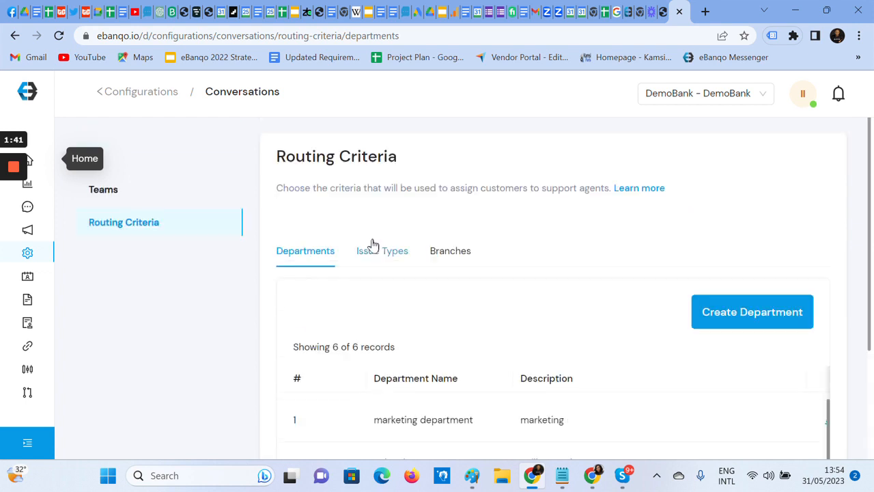
- Start a new team in the Teams section, named Finance, with the description "Invoices"
click(124, 200)
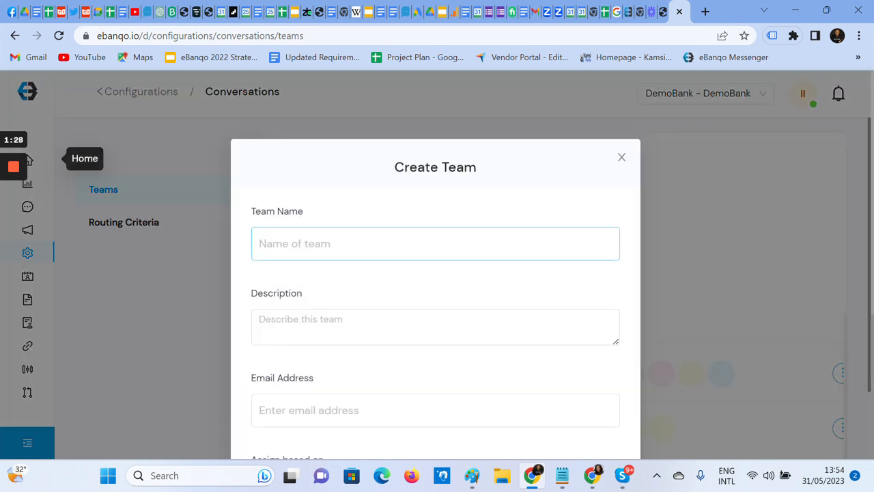
text(F)
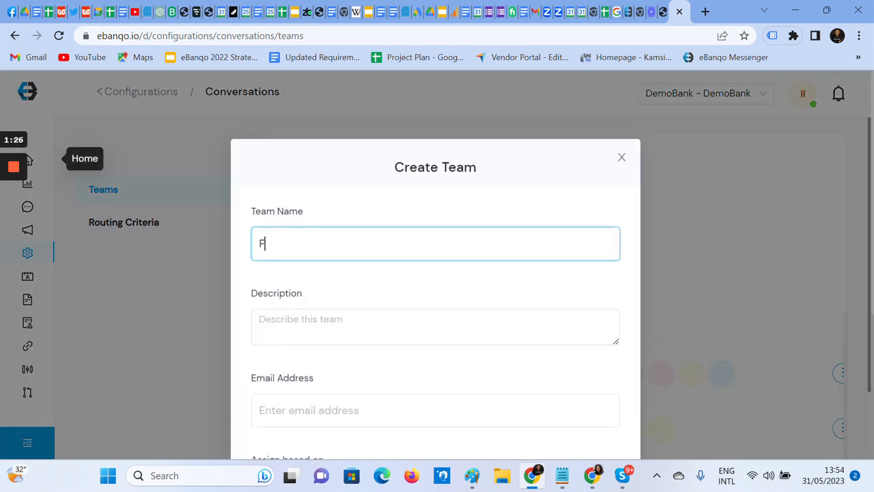
text(ana)
key(Left)
key(Left)
key(Left)
key(Delete)
text(m)
key(Delete)
text(i)
key(Right)
key(Right)
key(Right)
text(ce)
key(Tab)
text(In)
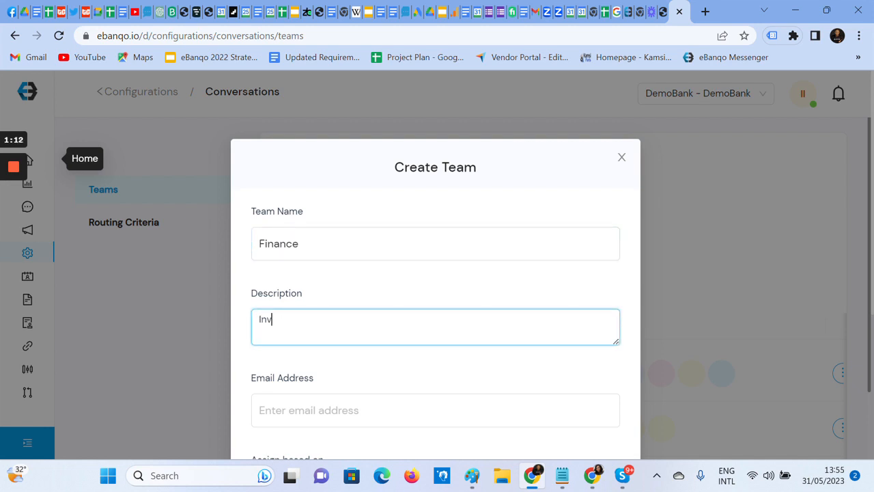
text(voice)
- Fill in the team's e-mail address and base its assignment on Department
key(Tab)
scroll(346, 414, down, 2)
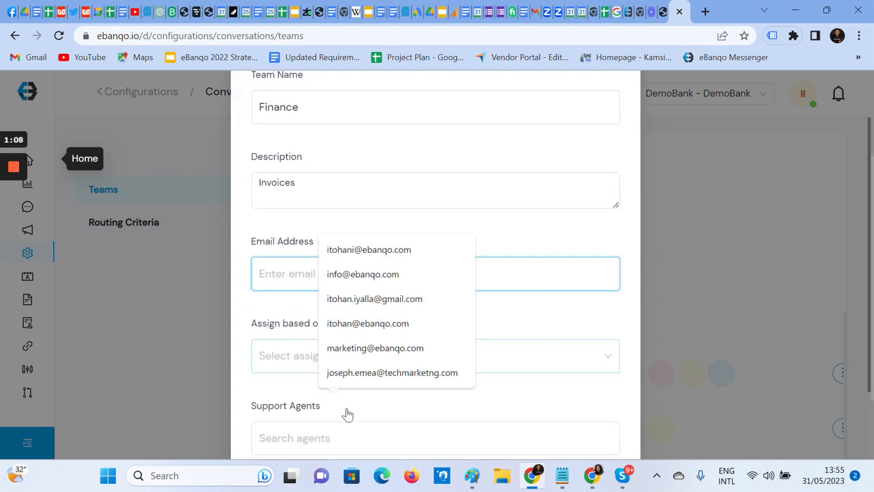
click(362, 250)
click(357, 357)
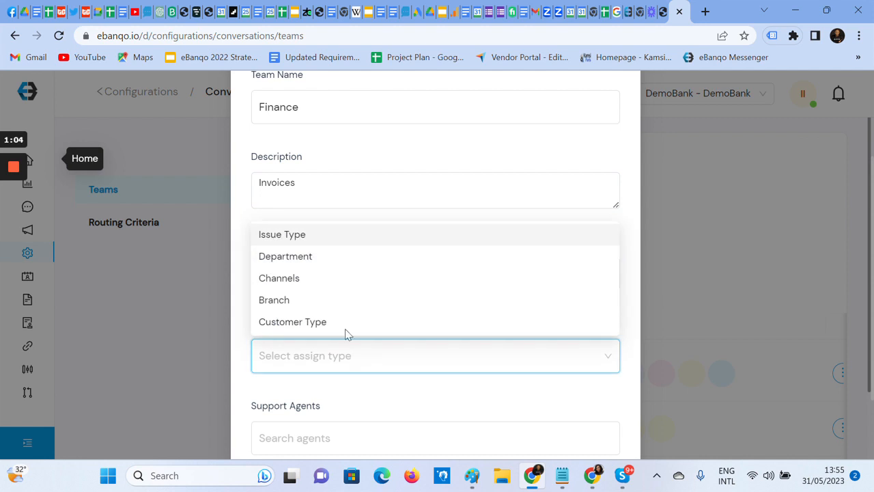
click(299, 256)
- Select the Sales, Finance and Engineering dept departments for the new team
scroll(366, 328, down, 2)
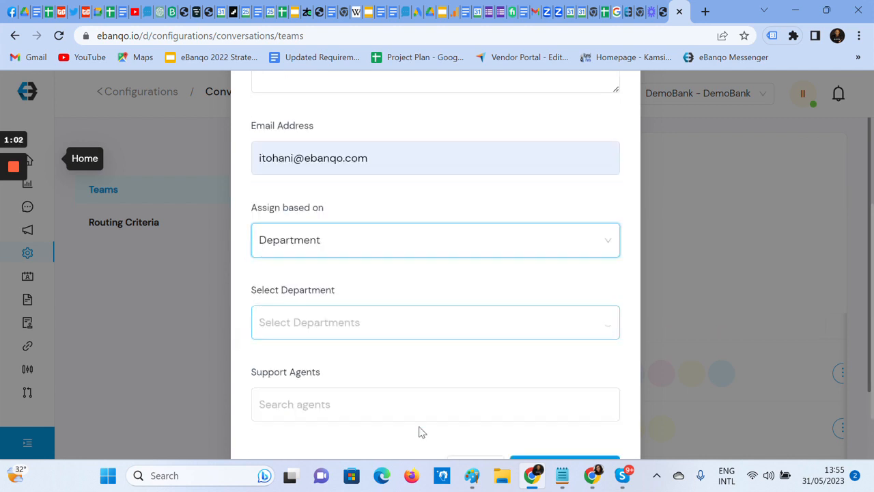
click(321, 302)
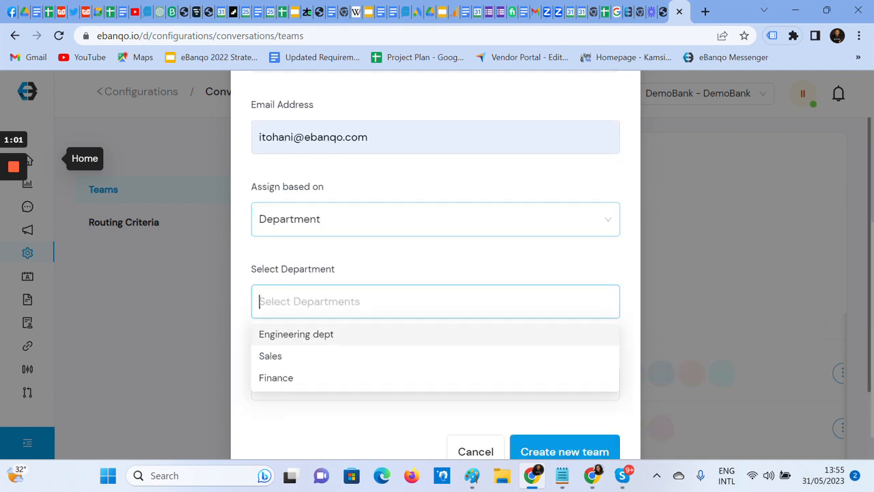
click(272, 358)
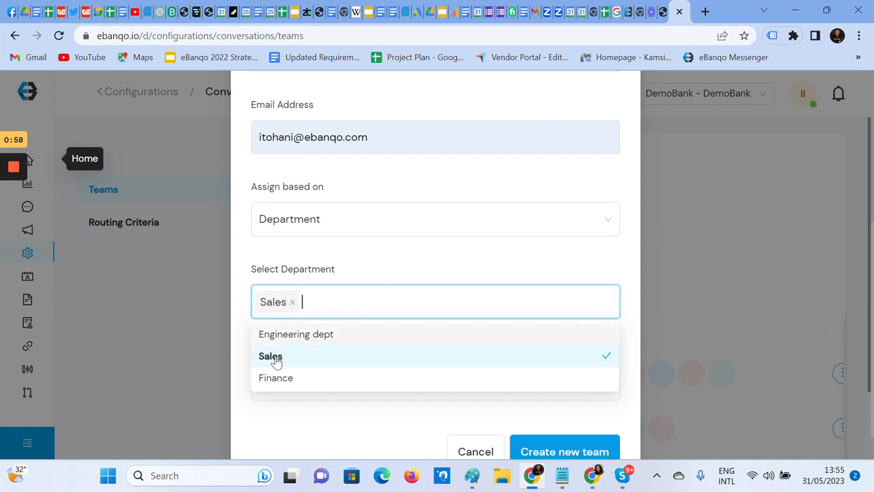
click(271, 377)
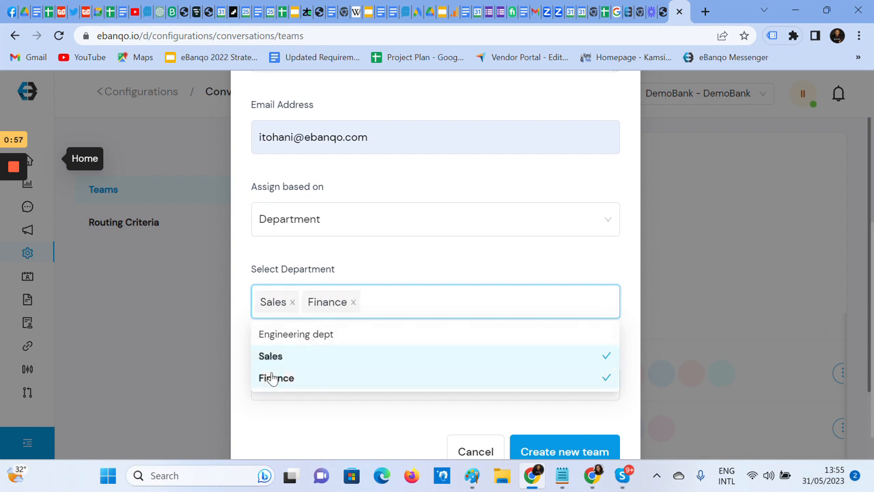
click(297, 334)
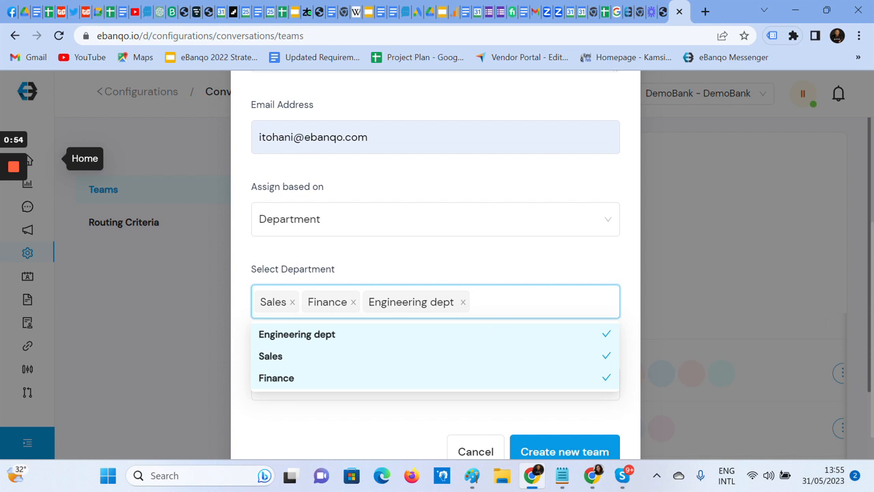
click(568, 257)
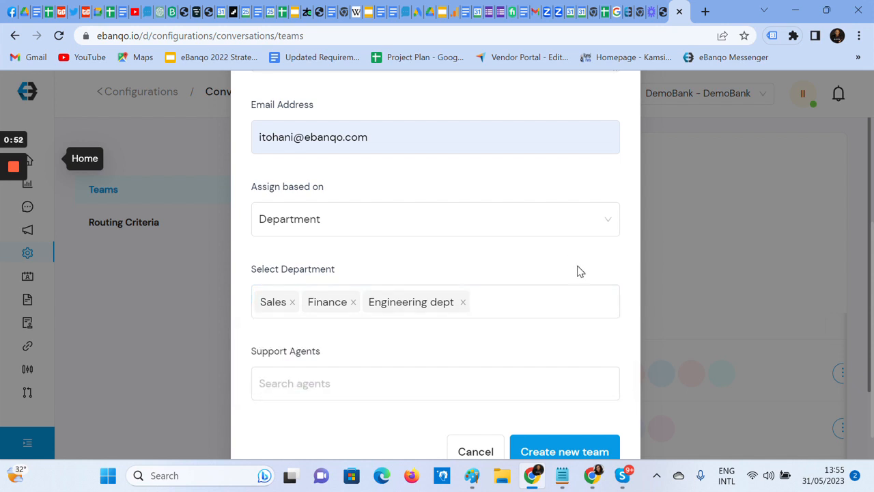
- Add the second, fourth, sixth and seventh listed agents as the Finance team's support agents and create the team
click(339, 386)
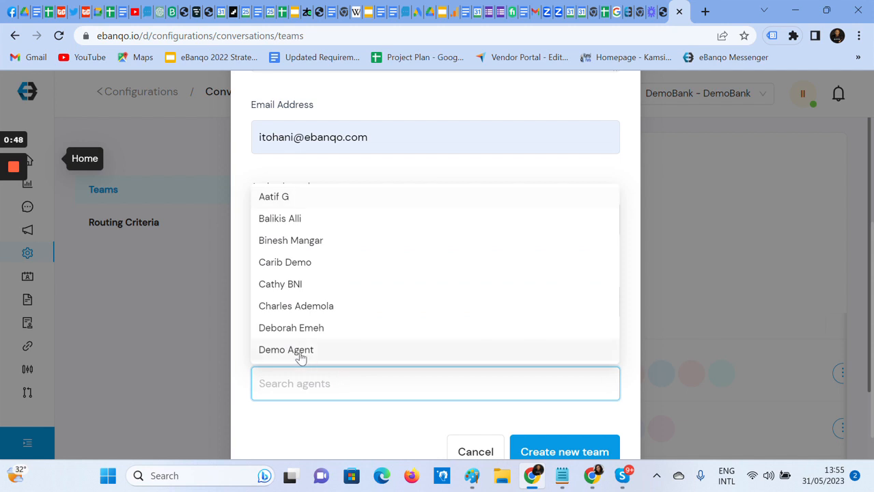
click(304, 329)
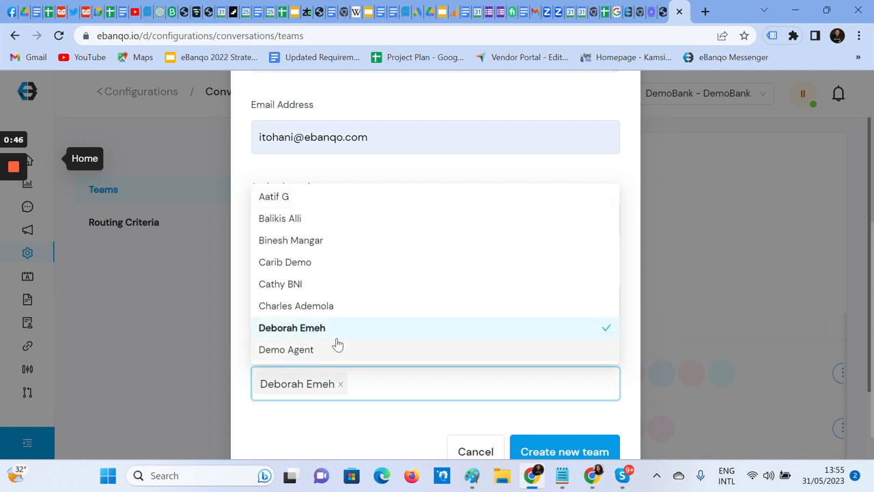
click(311, 303)
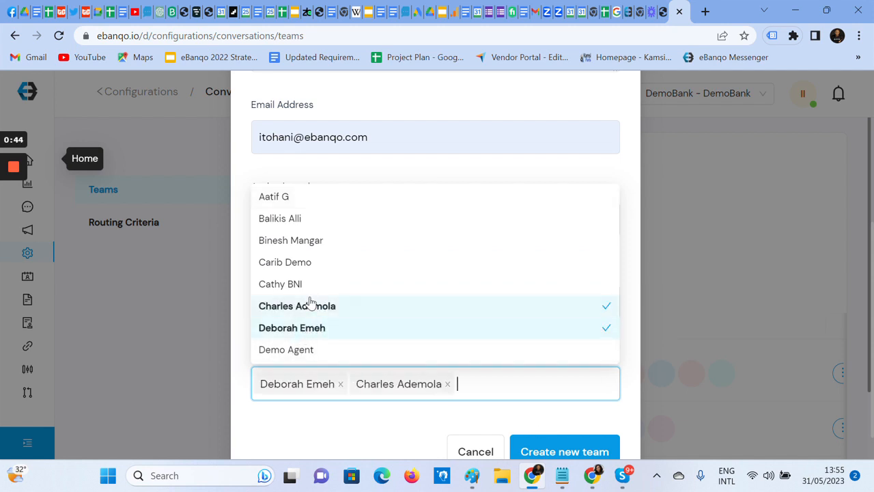
click(288, 263)
click(292, 245)
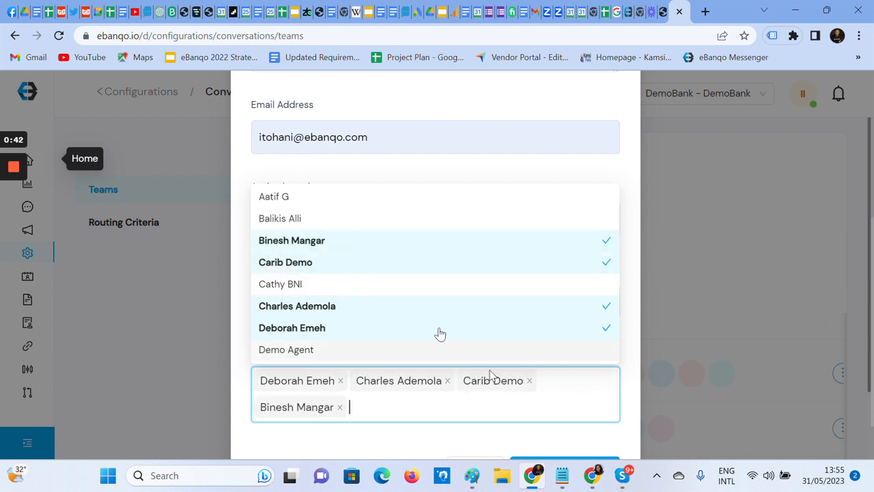
click(602, 241)
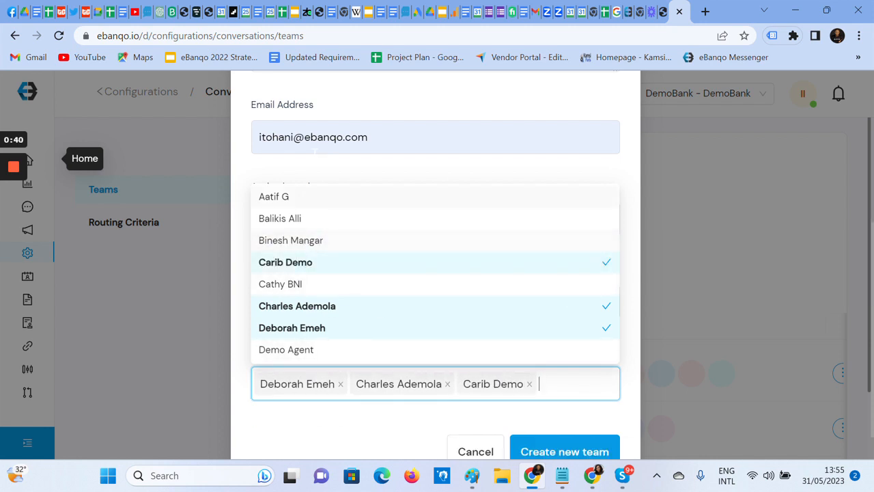
click(293, 217)
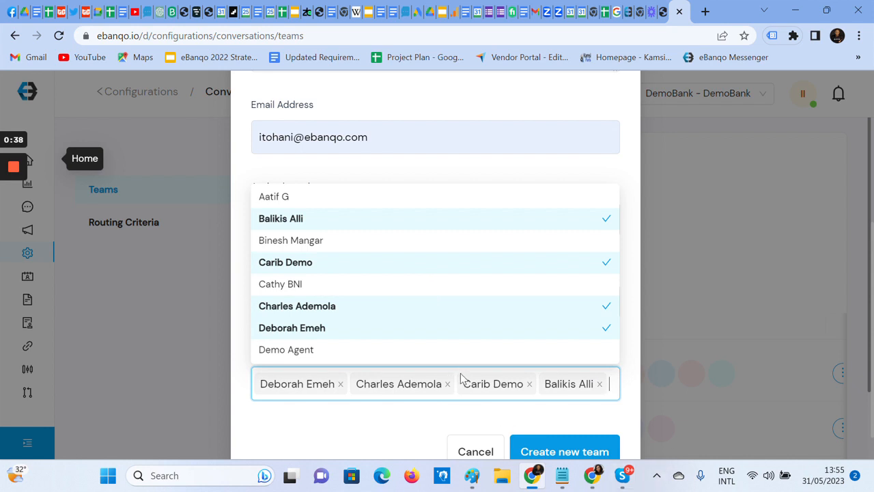
click(550, 452)
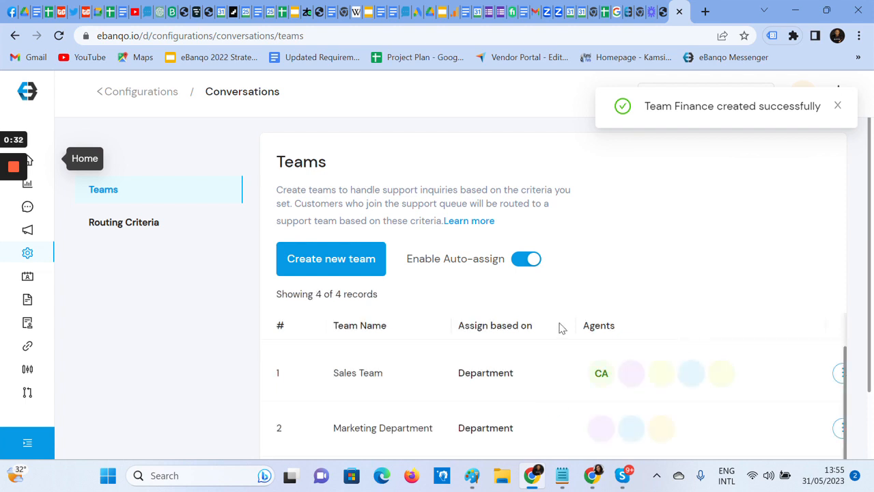
- Check the teams list for the new Finance team, its assignment basis and its assigned agents
scroll(558, 329, down, 2)
scroll(545, 340, down, 1)
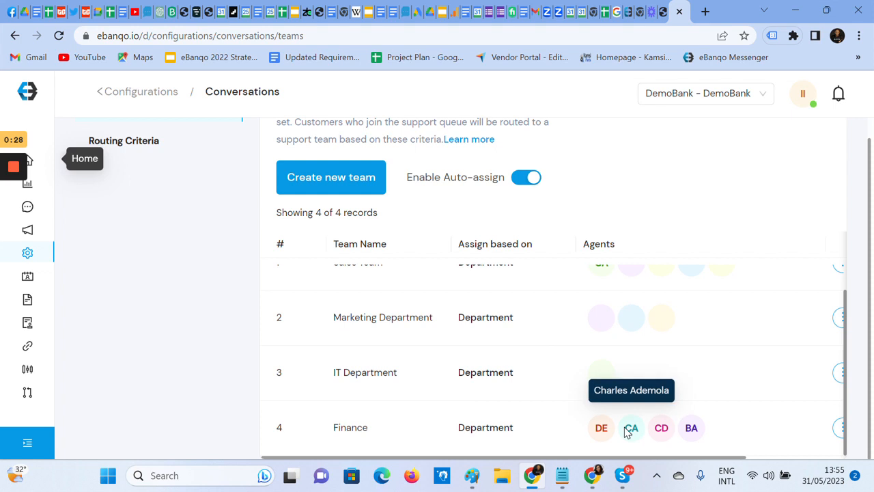
scroll(400, 375, up, 3)
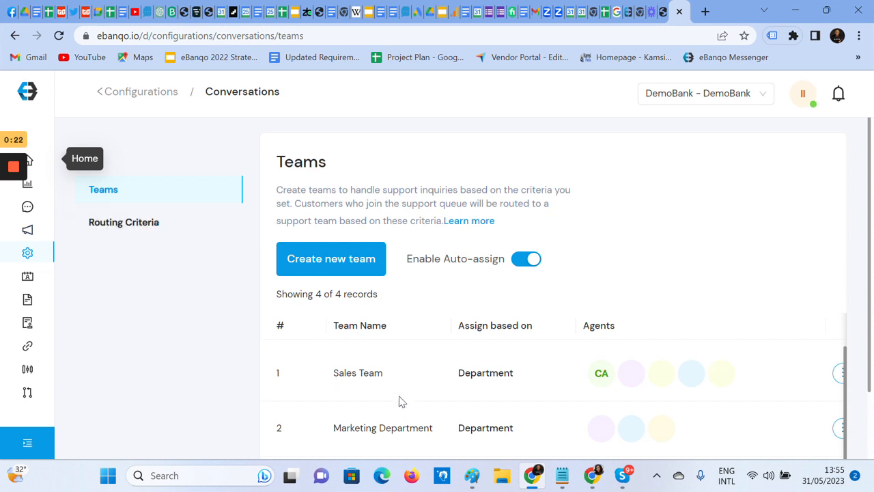
scroll(540, 407, down, 2)
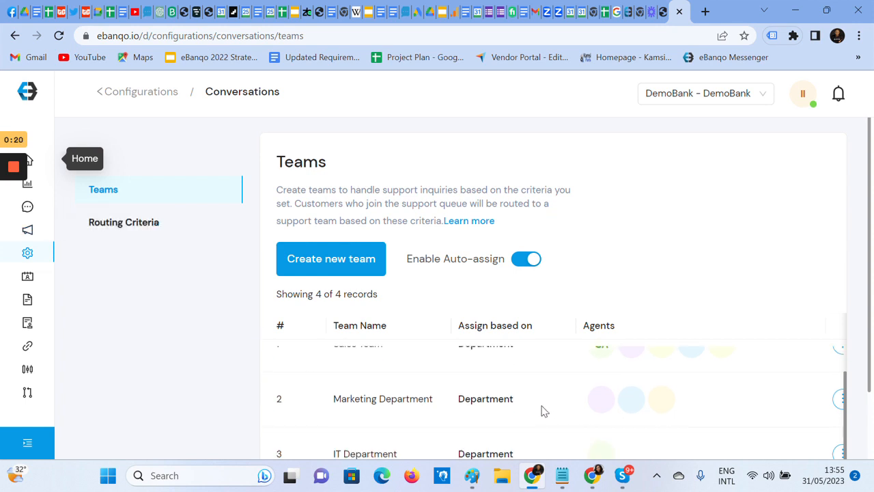
scroll(551, 417, down, 2)
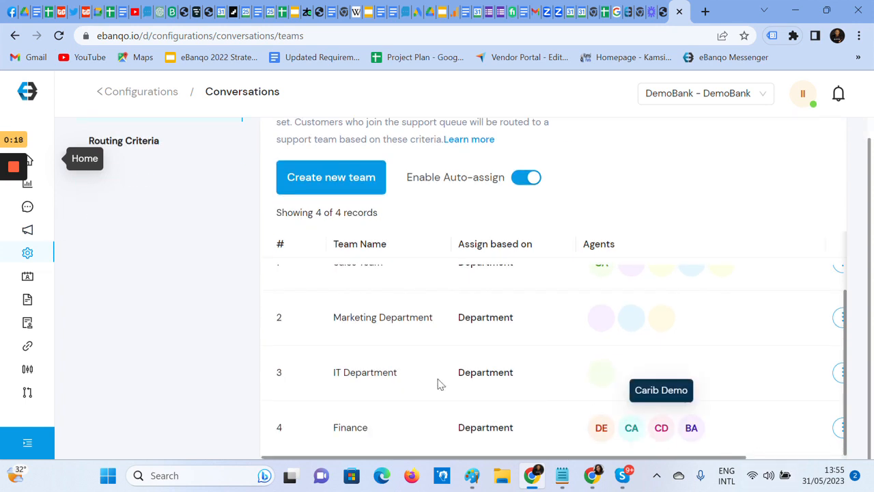